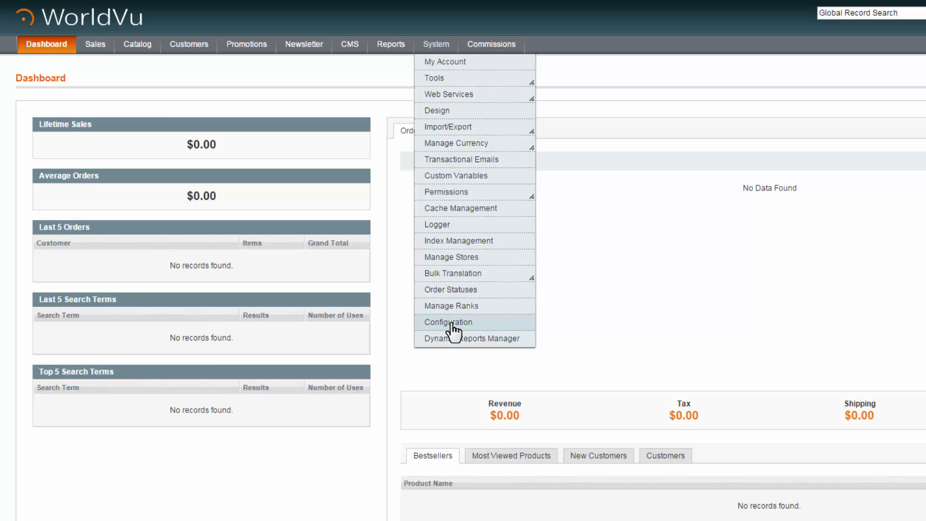
Step: Open the Shipping Settings page of the system configuration and expand the Origin section
click(458, 323)
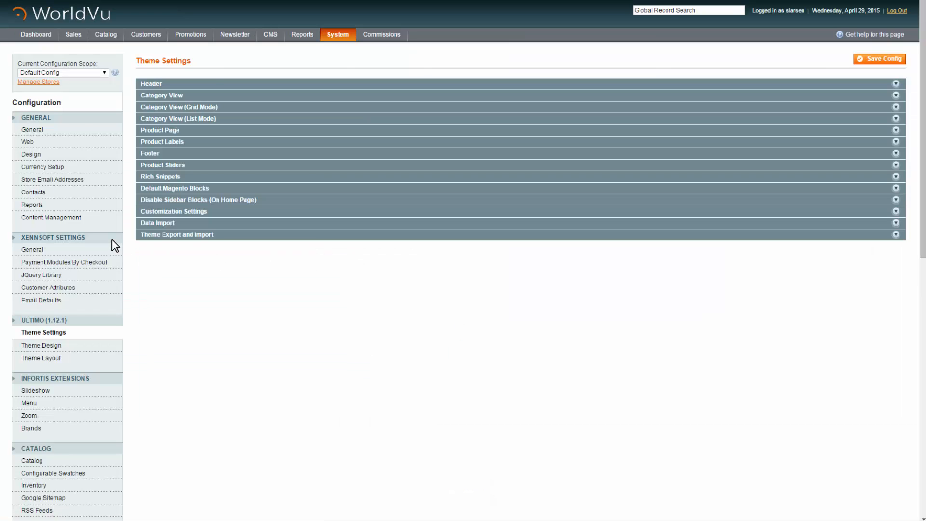
scroll(113, 243, down, 7)
scroll(112, 240, down, 1)
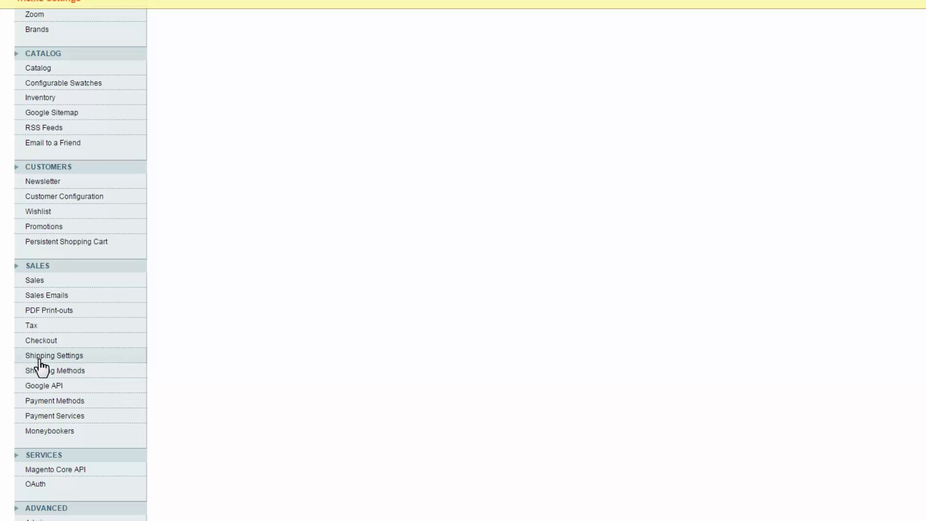
click(76, 359)
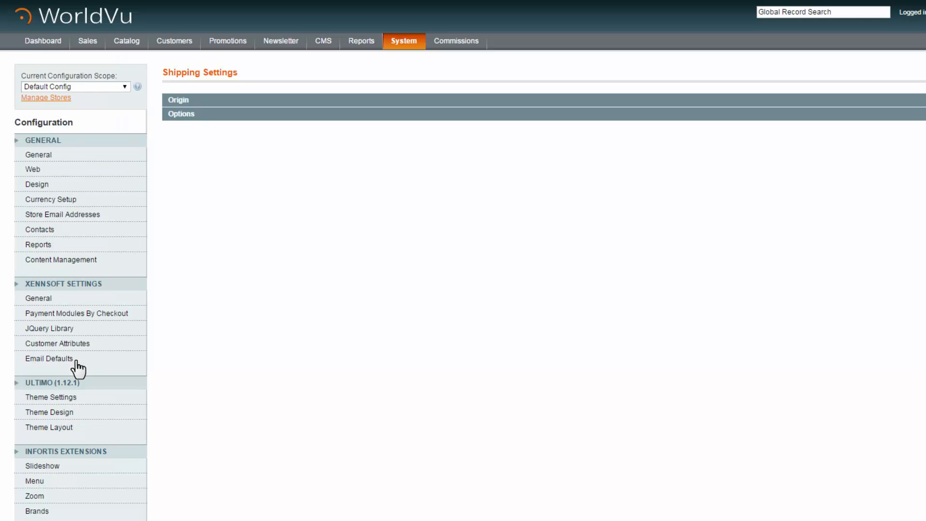
click(174, 101)
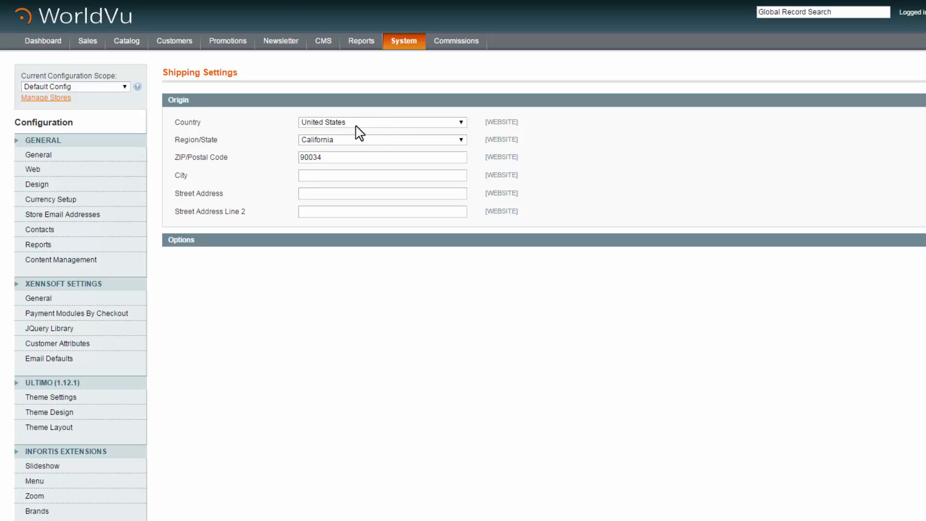
Step: Set the shipping origin's state to Utah and its ZIP code to 84020, and expand the shipping Options section
click(461, 139)
drag(461, 179, 463, 275)
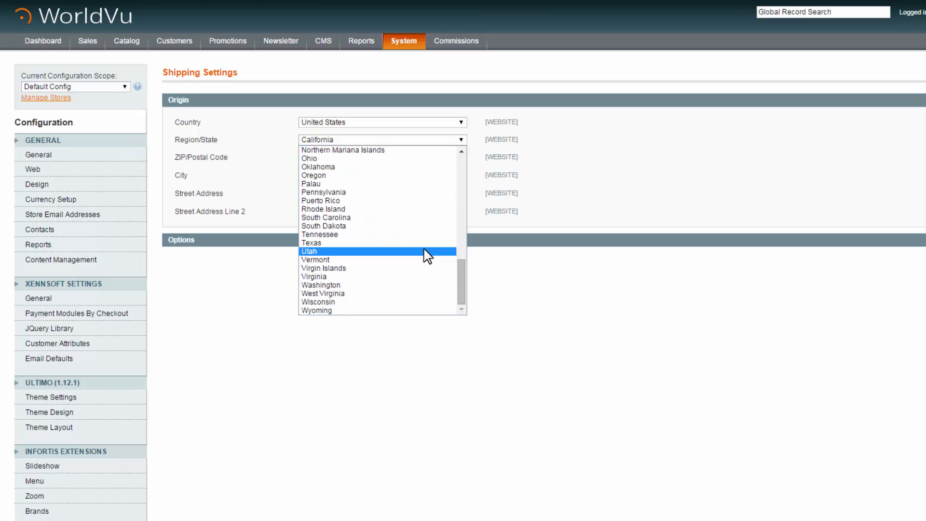
click(424, 251)
drag(324, 158, 237, 161)
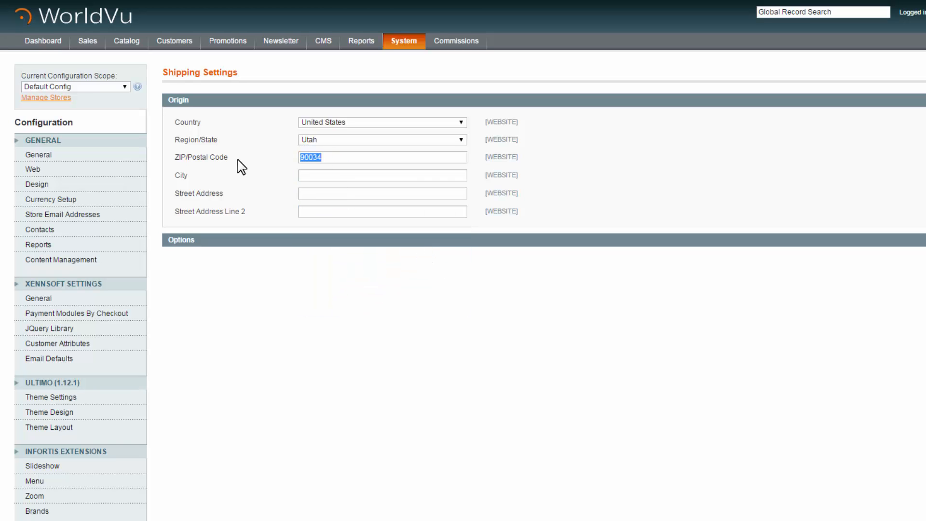
text(84020)
click(317, 175)
click(315, 194)
click(177, 241)
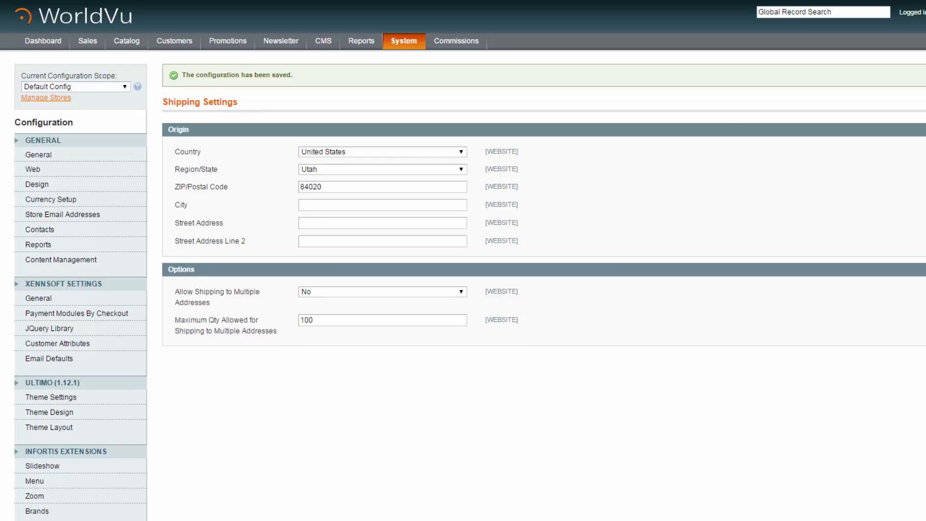
Step: Open the Shipping Methods configuration and expand the Flat Rate section
scroll(123, 381, down, 4)
scroll(123, 381, down, 6)
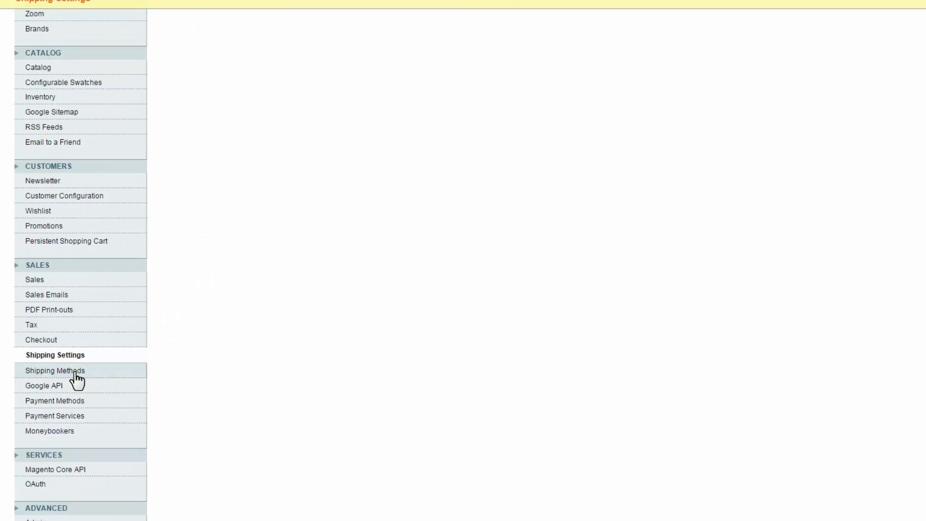
click(62, 373)
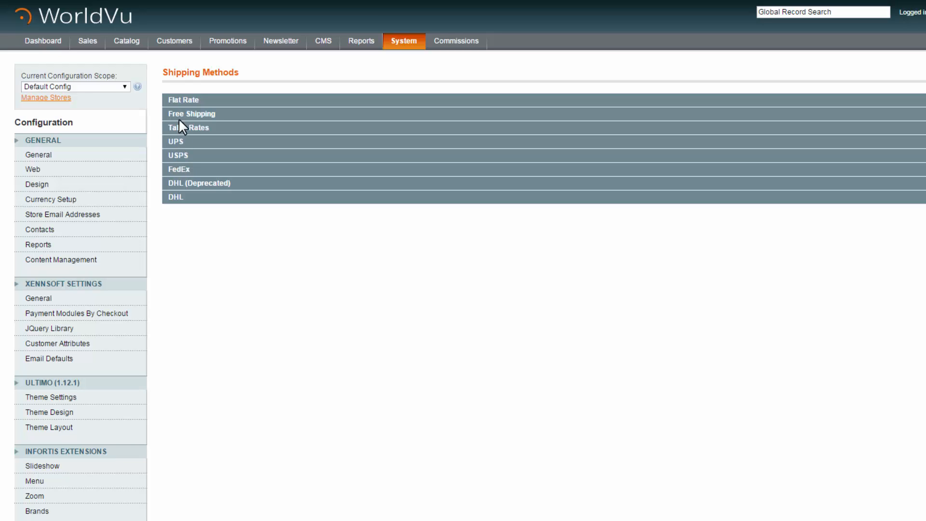
click(193, 102)
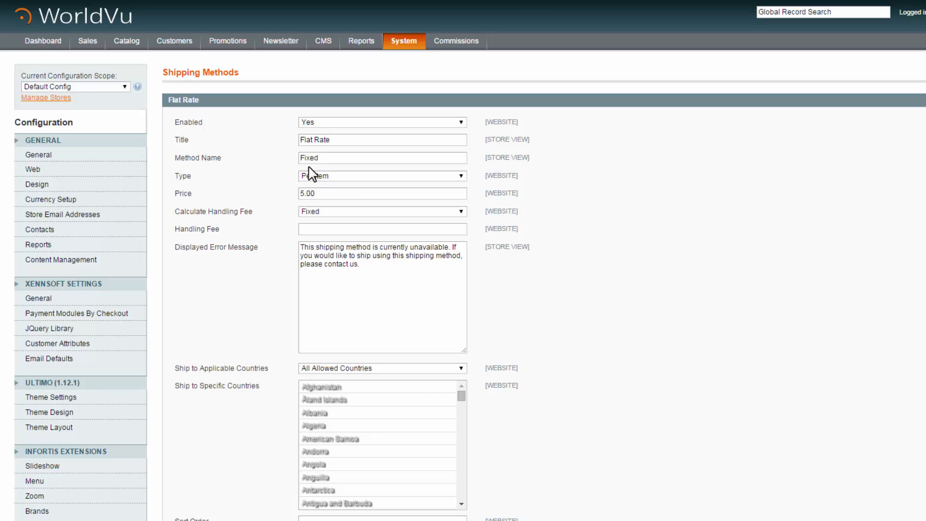
Step: Set the Flat Rate charge type to Per Order
click(436, 178)
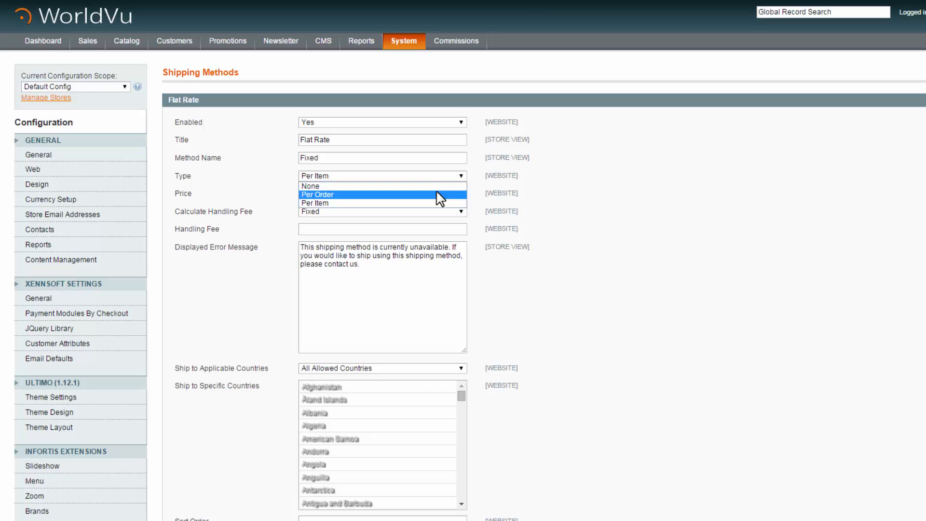
click(440, 195)
click(460, 178)
click(330, 195)
drag(330, 195, 271, 200)
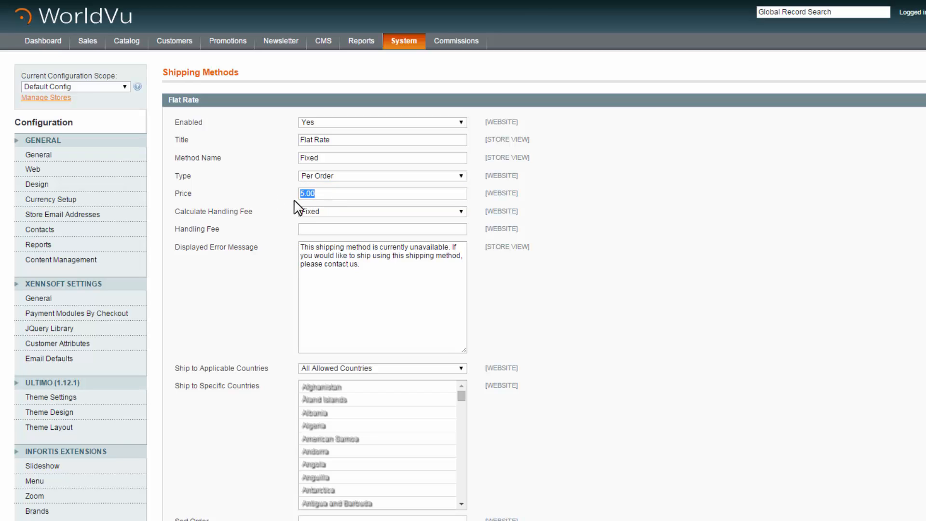
click(308, 196)
Step: Try a Percent handling fee of 5% for Flat Rate, and restore the Fixed calculation with an empty fee
click(461, 211)
click(454, 230)
click(423, 229)
text(5%)
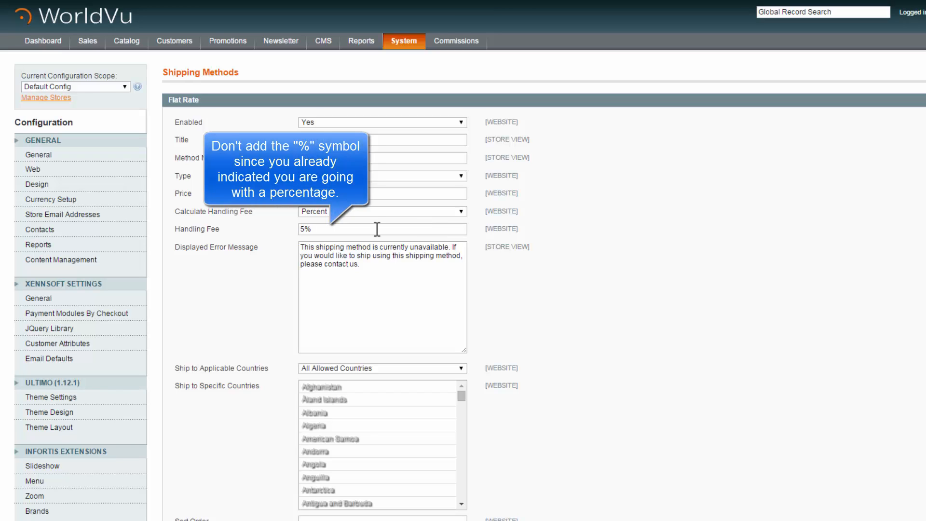
click(456, 213)
click(453, 221)
key(Tab)
key(BackSpace)
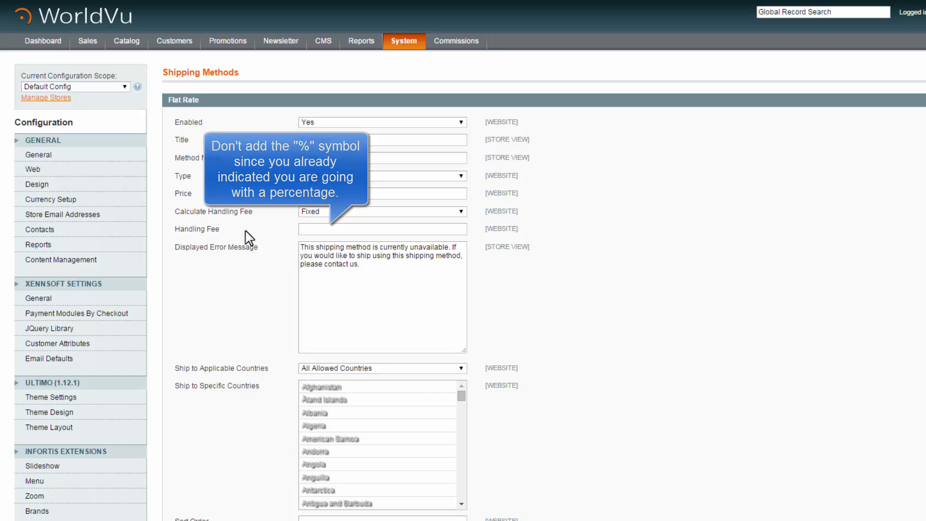
Step: Limit Flat Rate shipping to Specific Countries, choosing the United States and Canada
drag(308, 248, 372, 265)
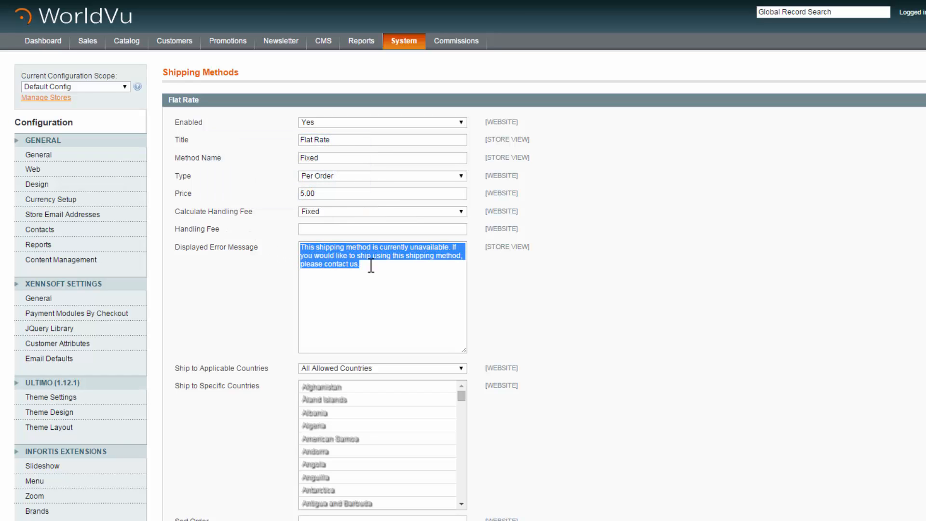
click(367, 266)
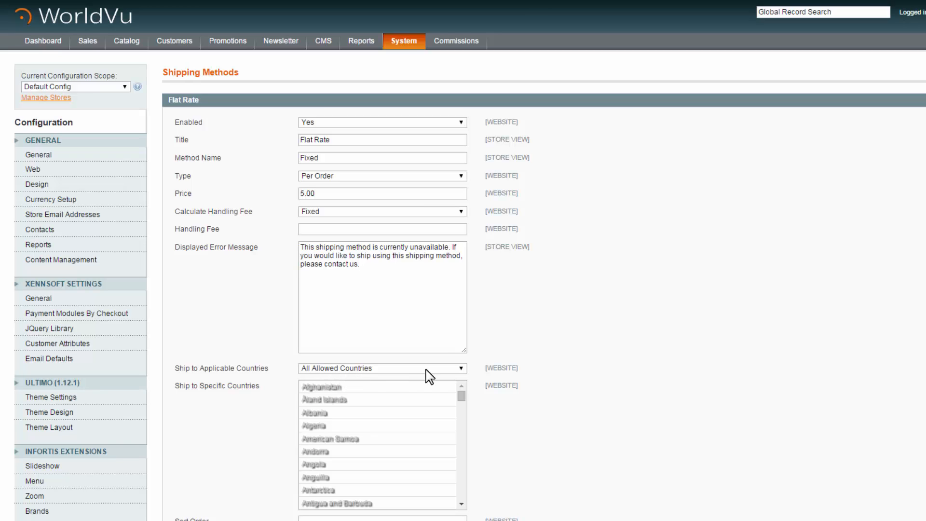
click(461, 371)
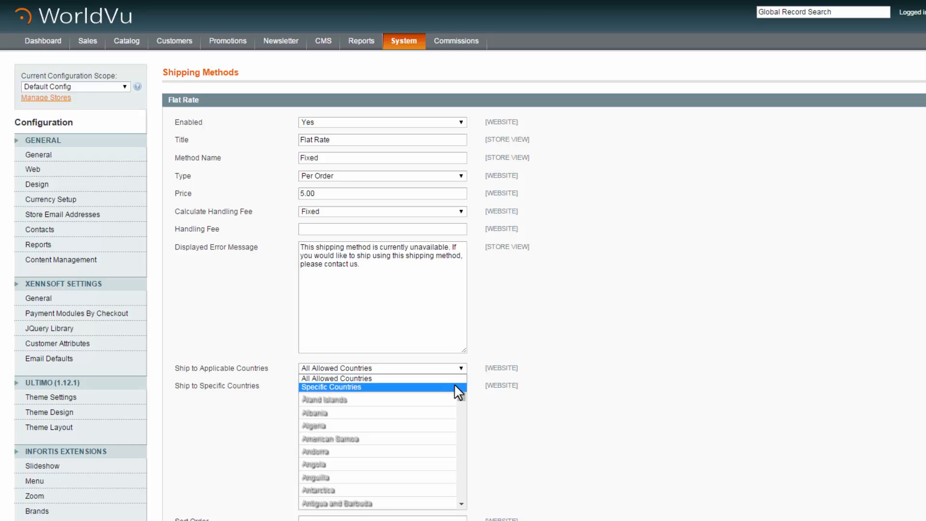
click(455, 386)
drag(462, 395, 462, 492)
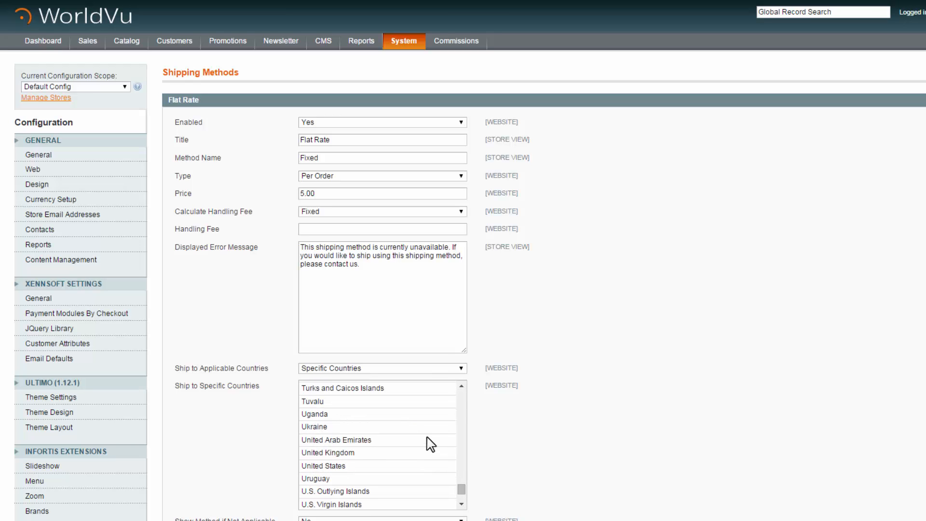
click(333, 467)
drag(461, 489, 464, 411)
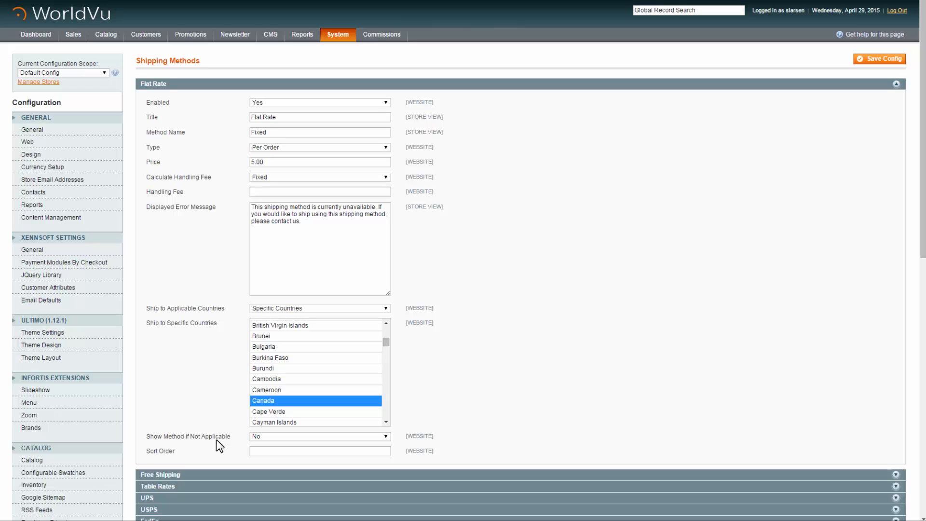
click(261, 436)
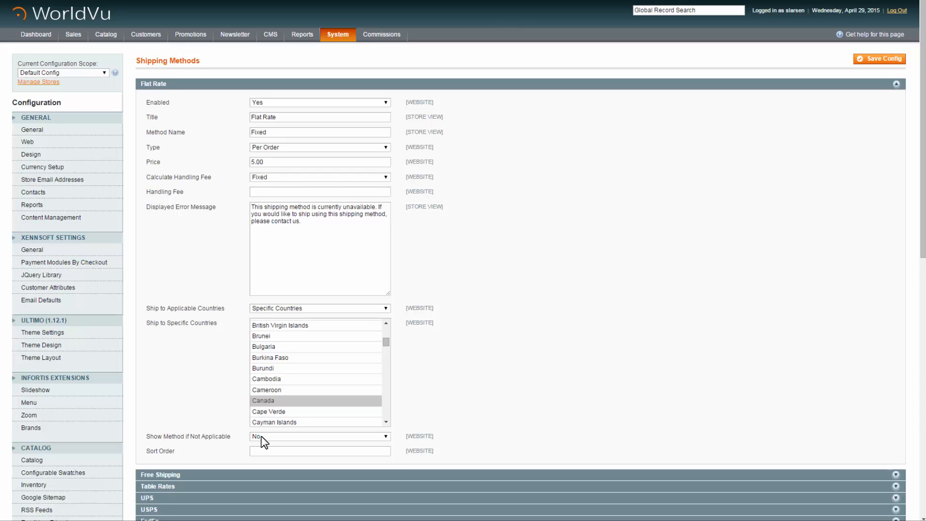
click(256, 452)
Step: Enable the Free Shipping method with a minimum order amount of 150
scroll(257, 452, down, 3)
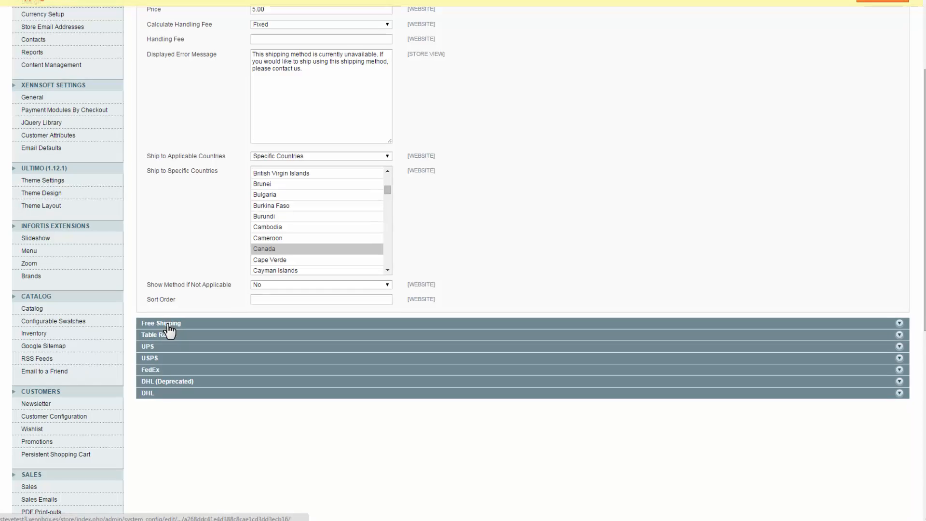
click(167, 324)
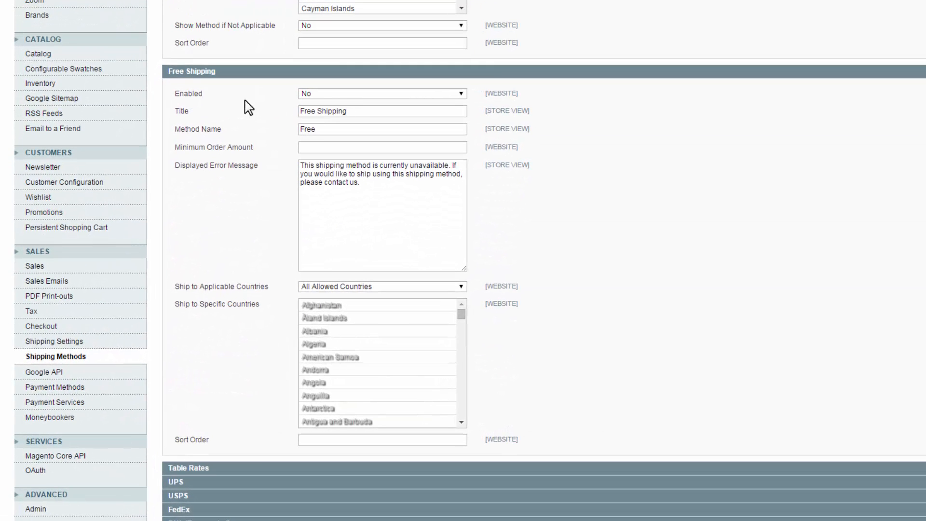
click(458, 95)
click(451, 104)
click(318, 147)
text(150)
Step: Limit Free Shipping to Specific Countries, choosing the United States
click(462, 289)
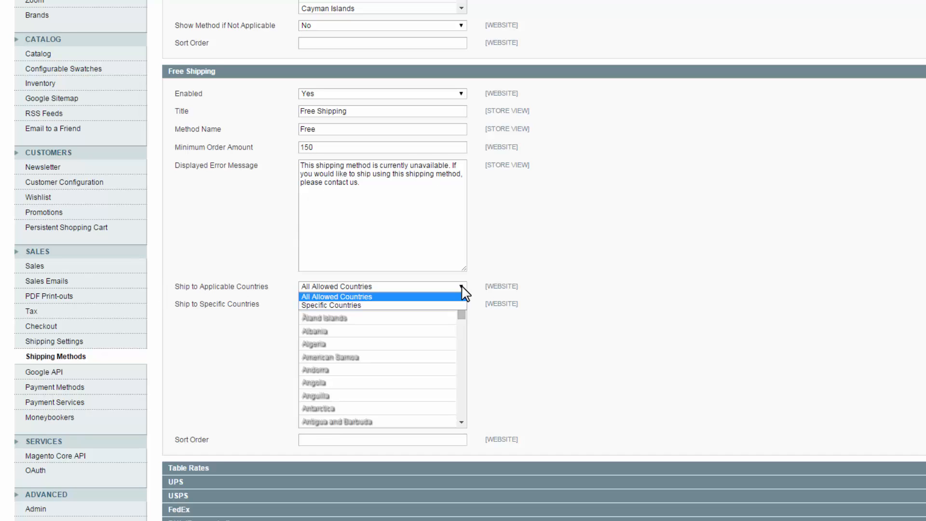
click(457, 306)
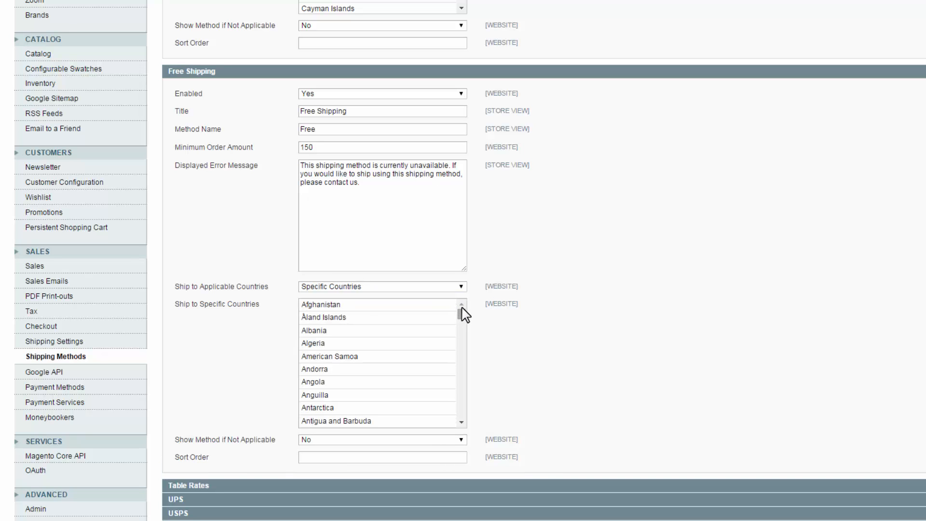
drag(461, 316, 461, 408)
click(308, 347)
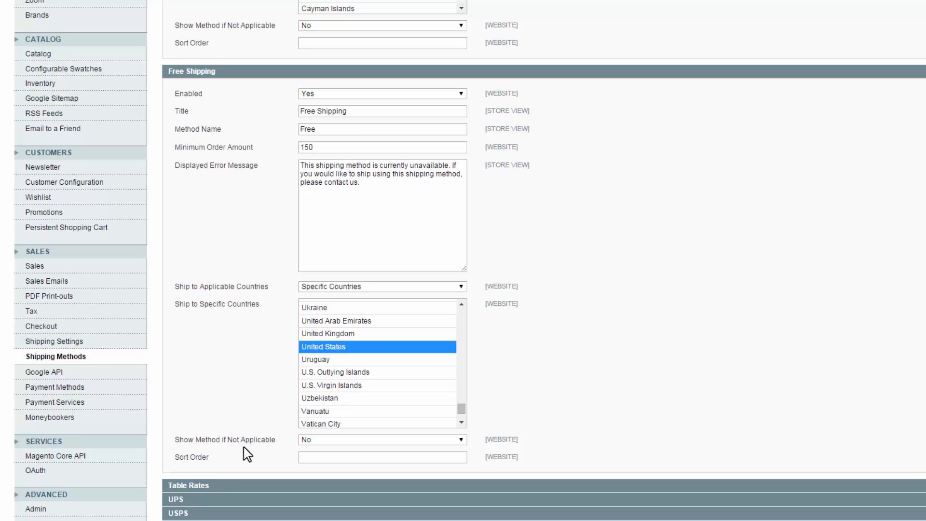
Step: Enable the Table Rates method with the title Standard Shipping and the condition Price vs. Destination
click(200, 486)
scroll(219, 471, down, 7)
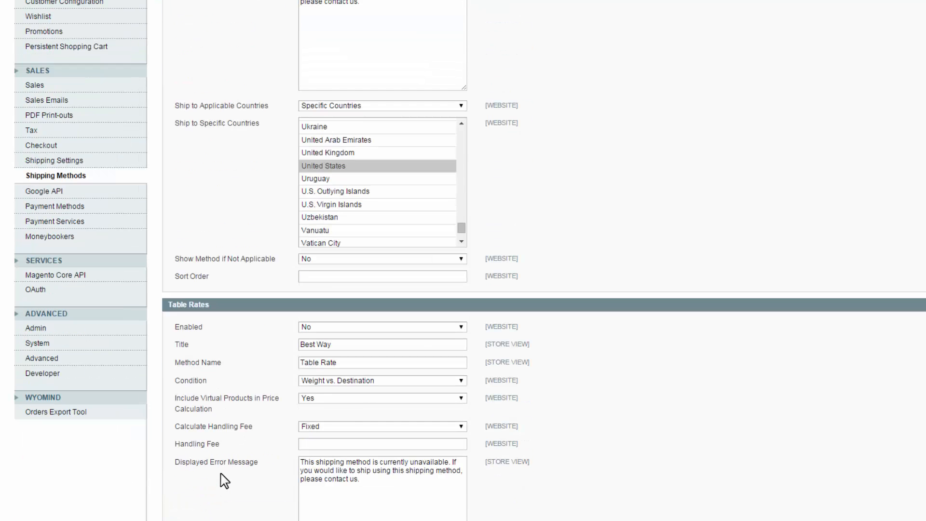
scroll(220, 477, down, 2)
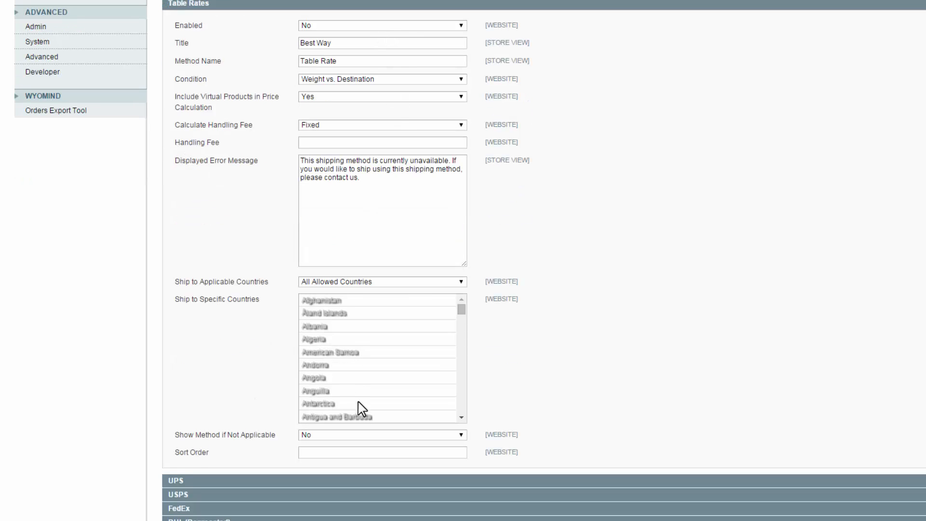
click(462, 27)
click(459, 35)
triple_click(342, 44)
key(BackSpace)
text(Standard Shipping)
click(460, 80)
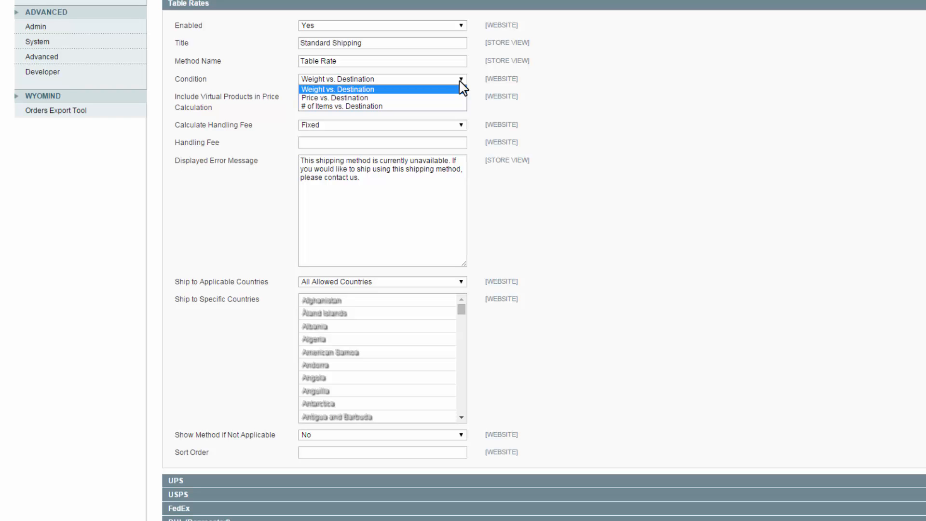
click(341, 98)
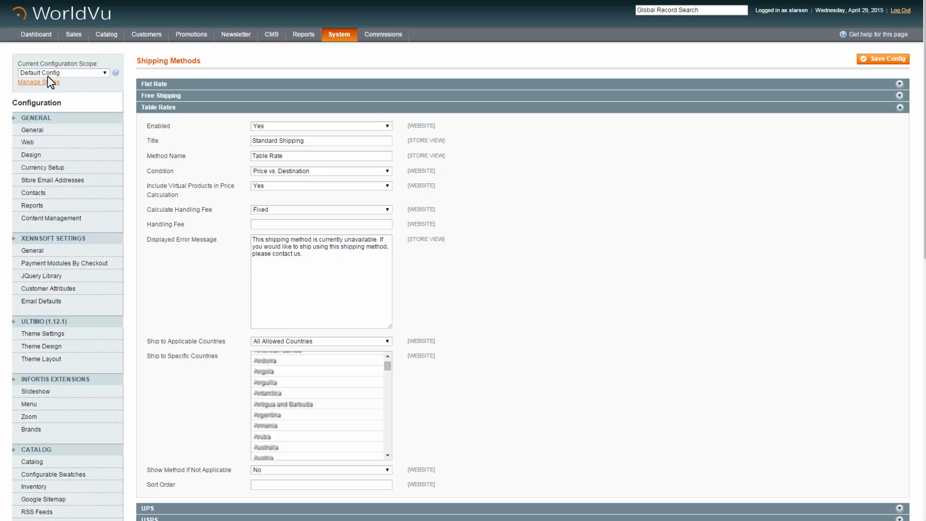
Step: Switch the current configuration scope to Main Website
click(104, 72)
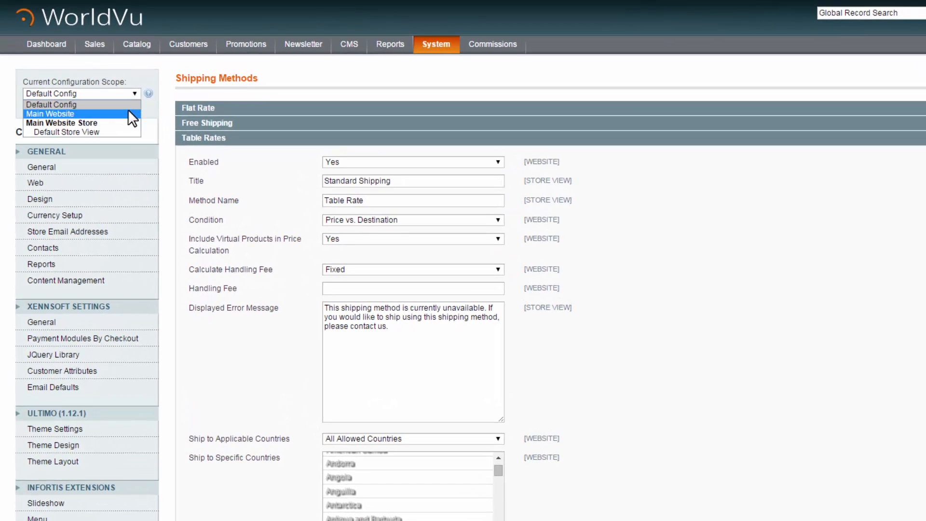
click(128, 114)
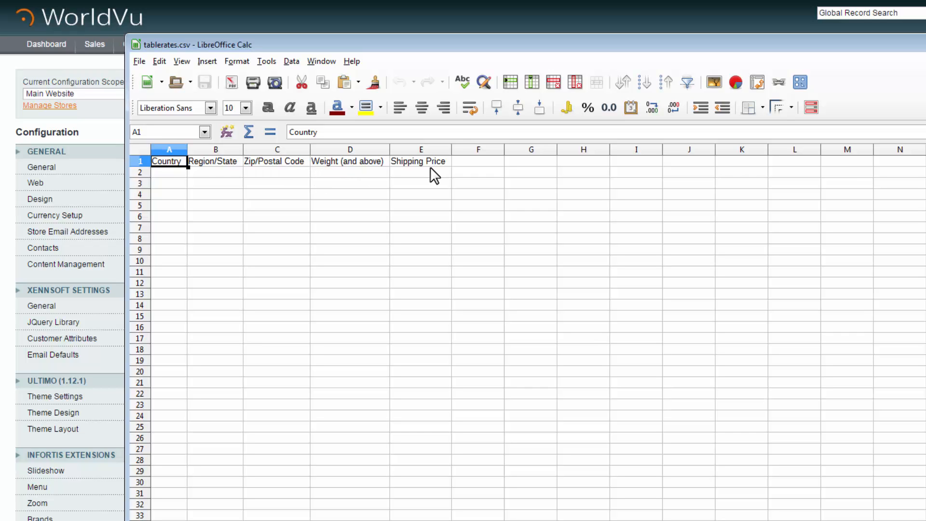
Step: Fill row 2 of tablerates.csv with country USA and an asterisk for both Region/State and Zip/Postal Code
click(170, 172)
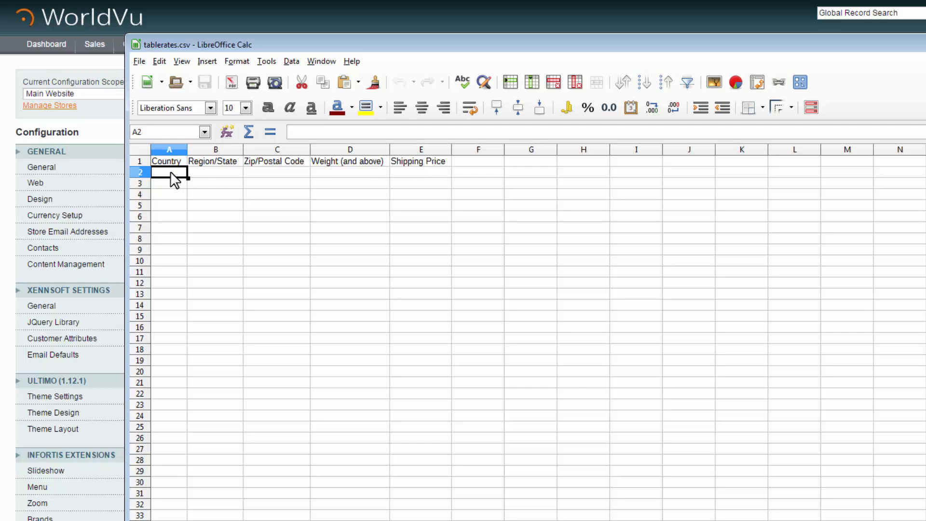
text(USA)
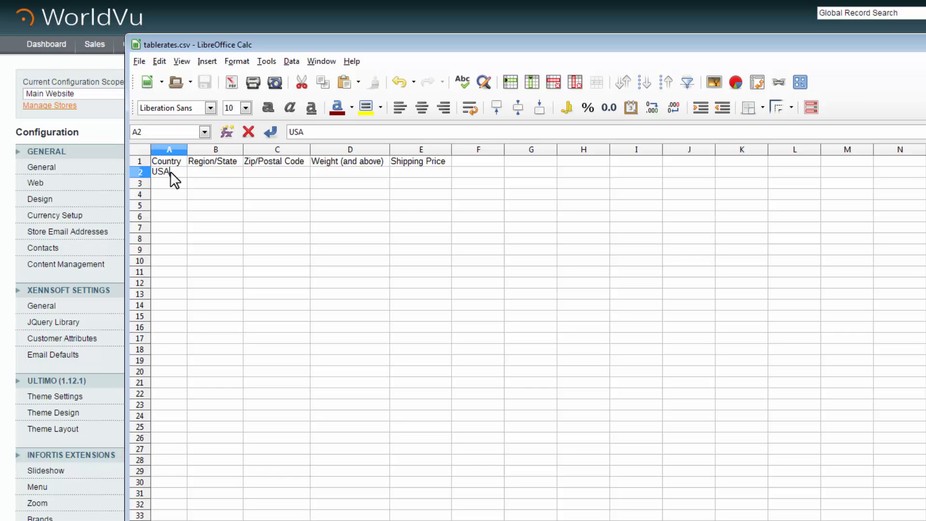
click(216, 175)
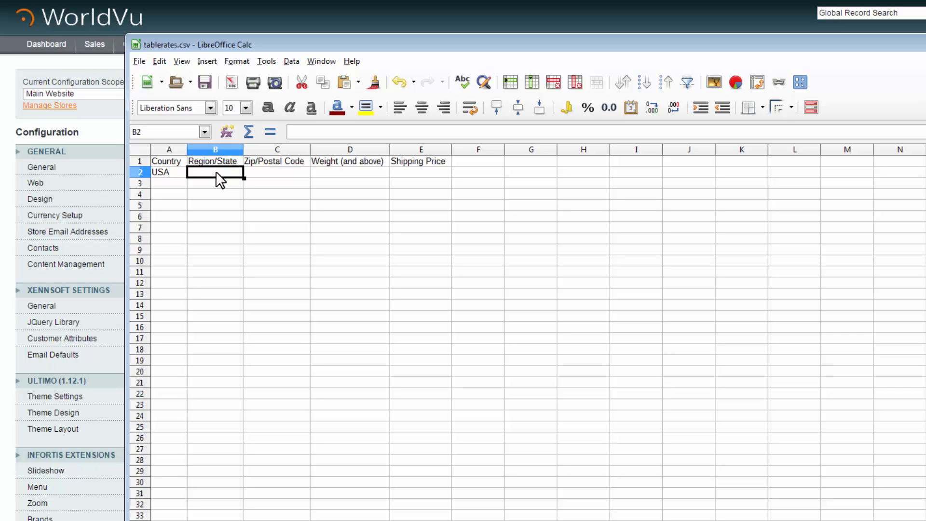
text(*)
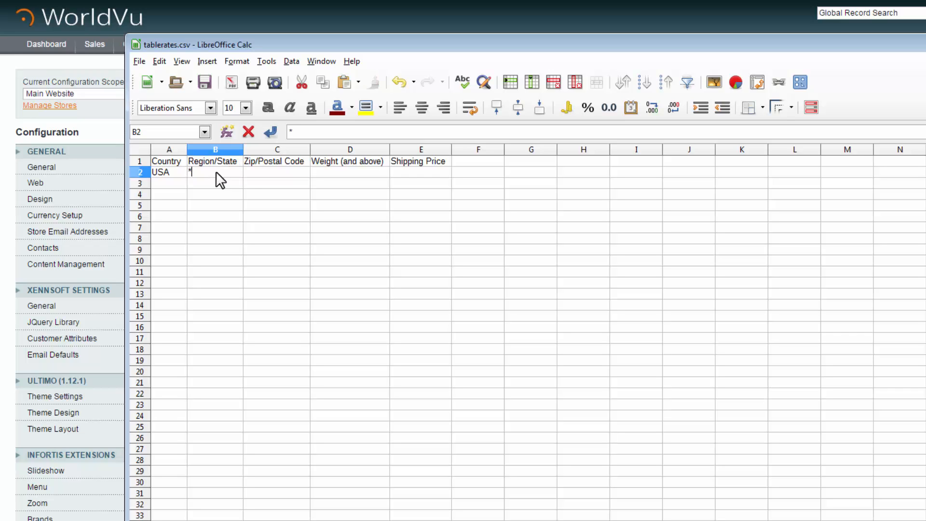
click(256, 173)
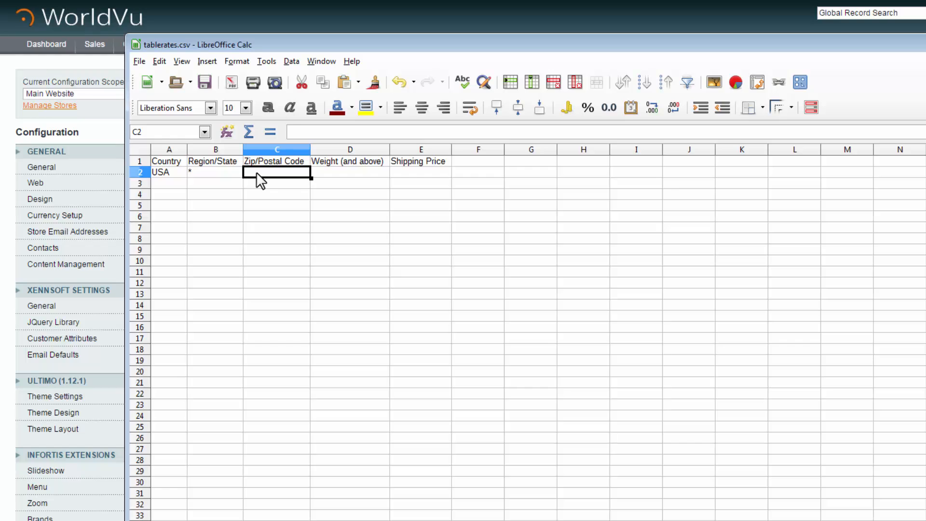
text(*)
click(195, 172)
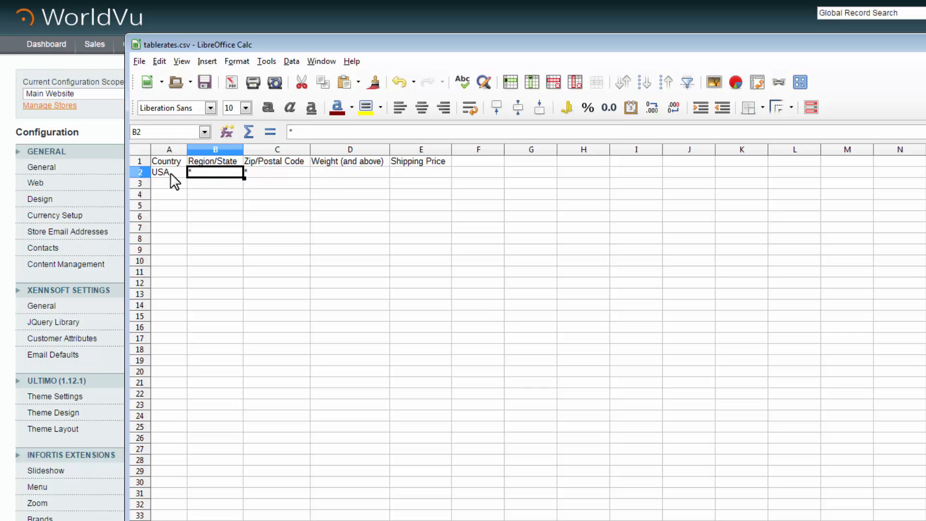
Step: Enter the first two rate tiers in rows 2 and 3: threshold 0 with shipping price 5, and threshold 50 with price 10
click(327, 173)
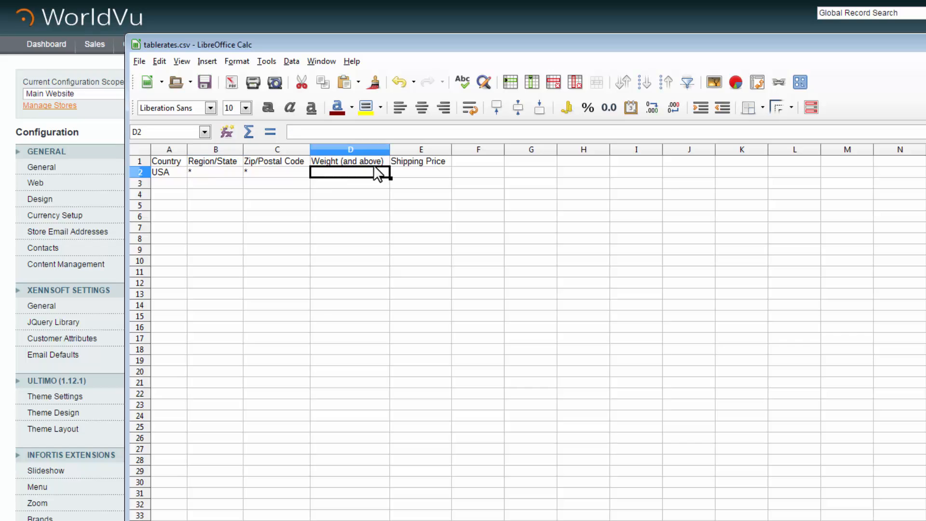
text(0)
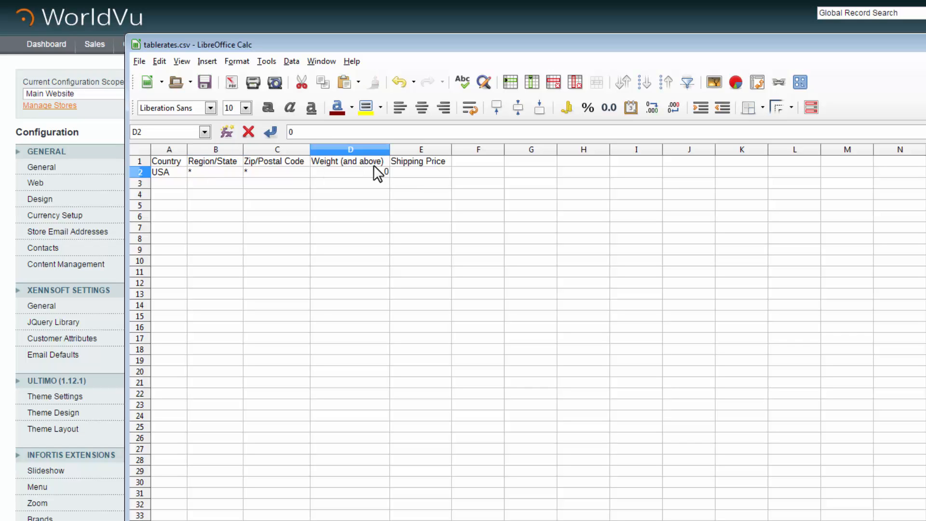
click(382, 182)
text(50)
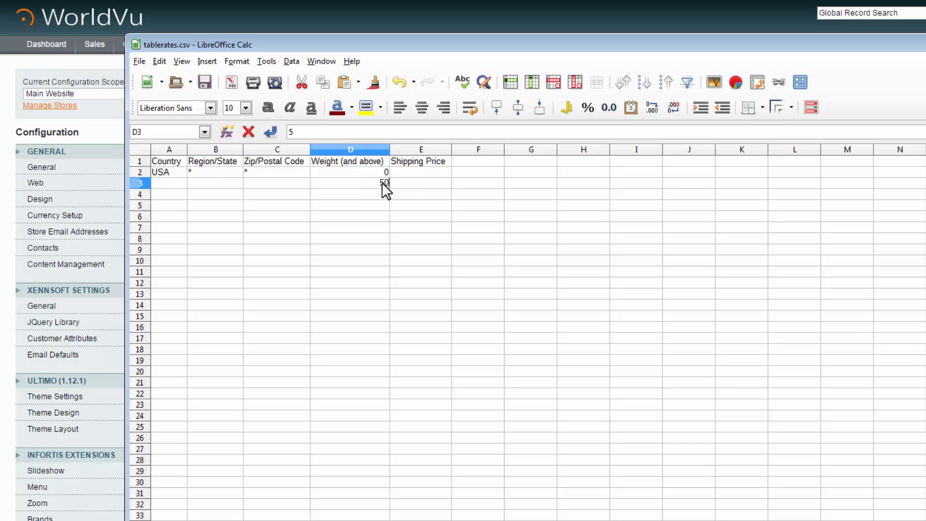
key(Return)
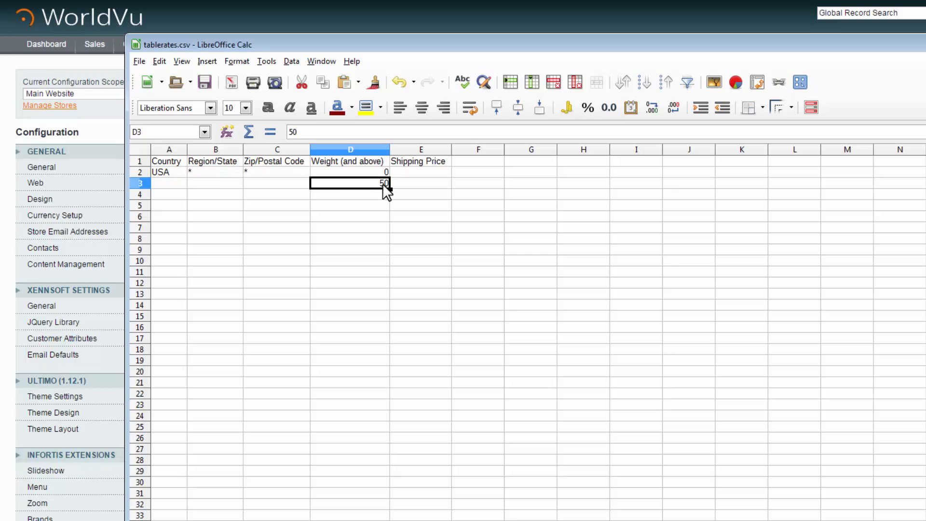
click(421, 172)
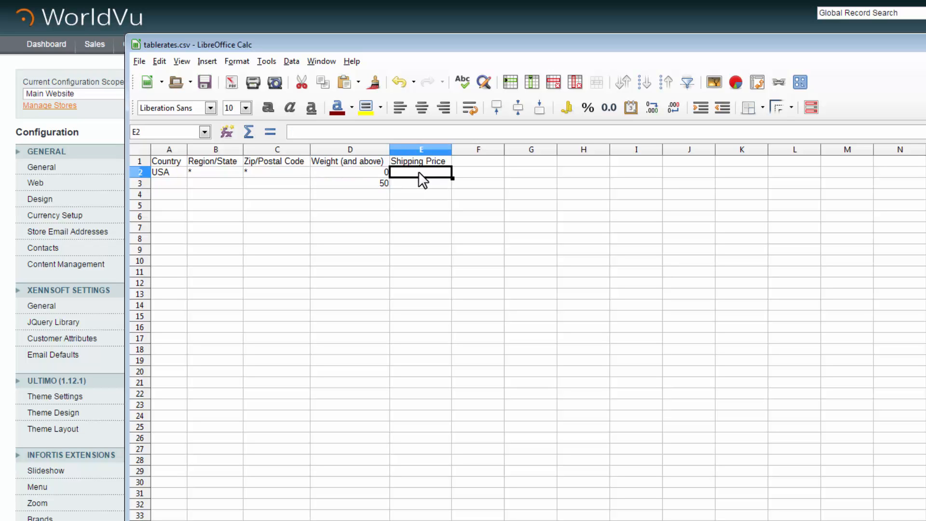
text(5)
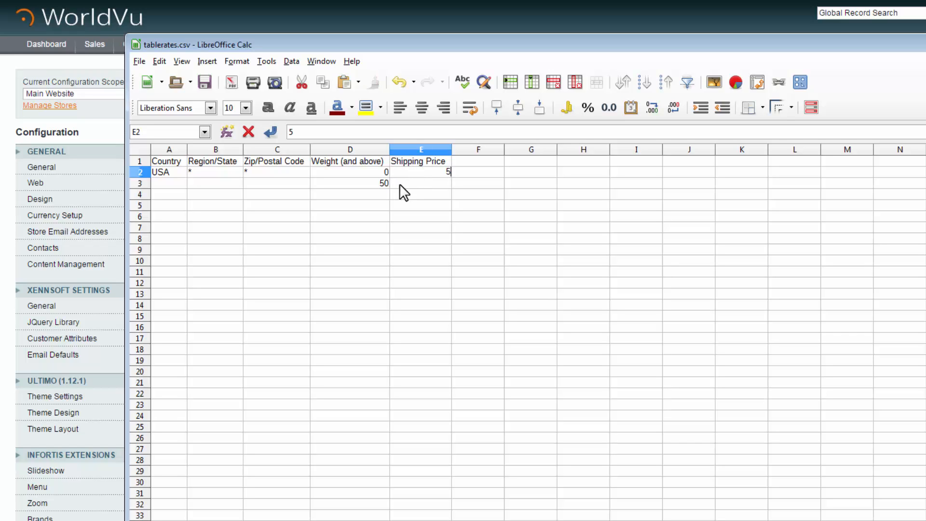
click(405, 184)
text(10)
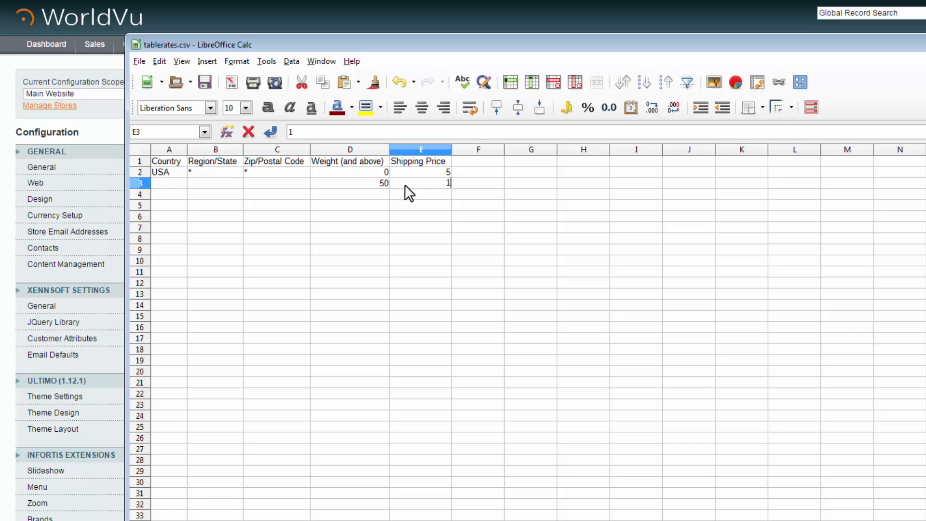
Step: Add two more rate tiers in rows 4 and 5: threshold 100 with shipping price 15, and threshold 200 with price 20
click(380, 194)
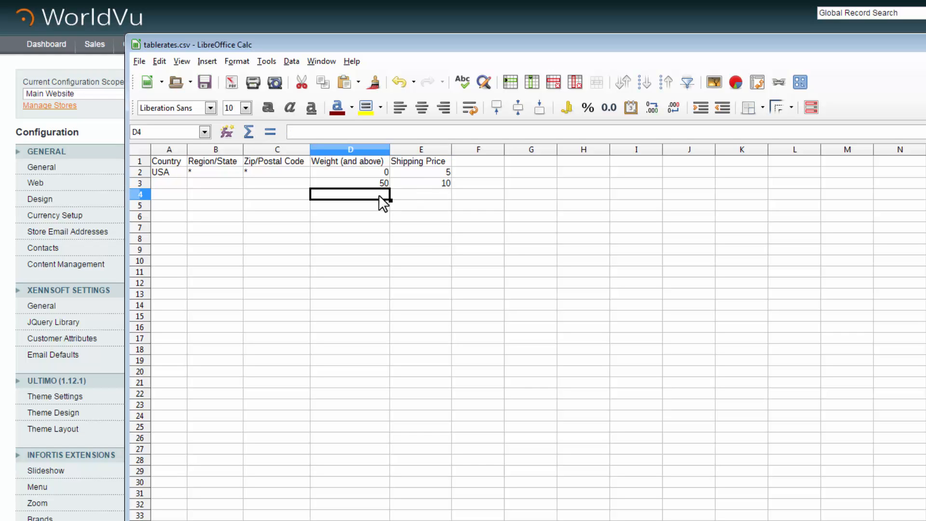
text(100)
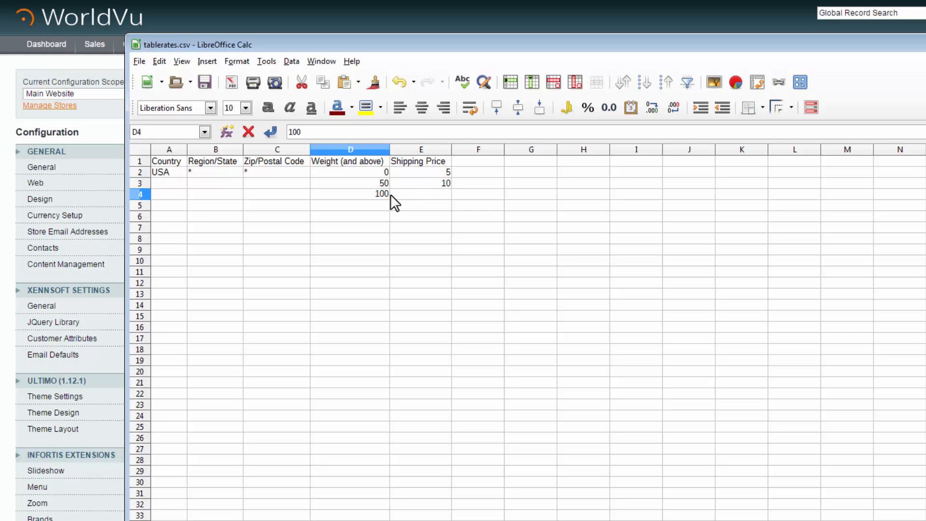
click(407, 193)
text(15)
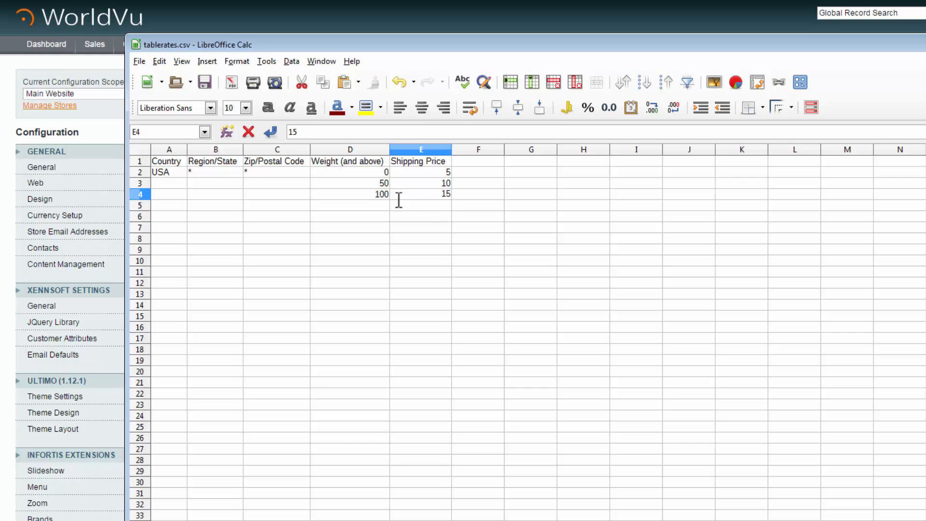
click(378, 207)
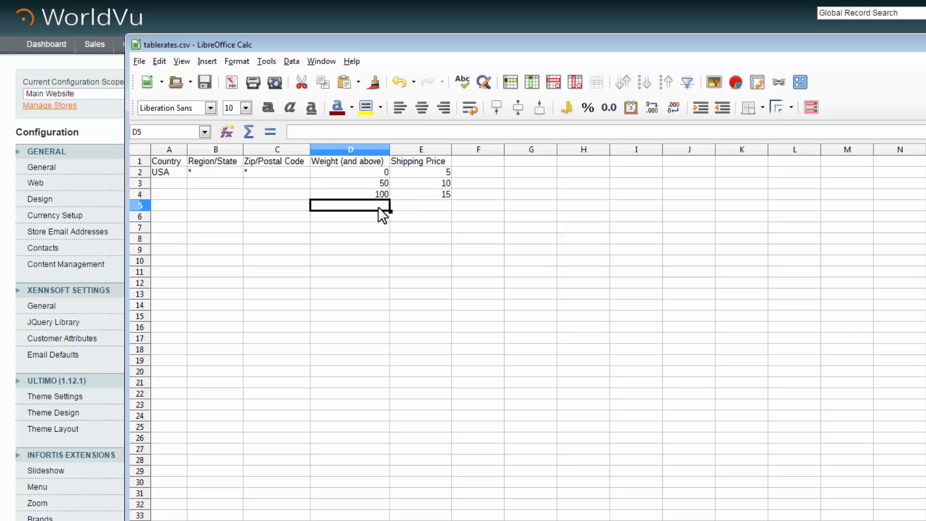
text(200)
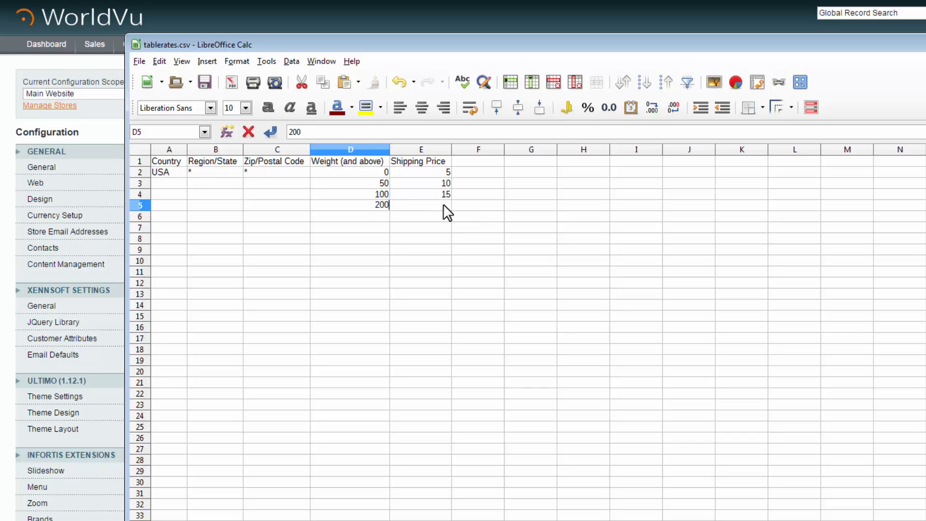
click(442, 205)
text(20)
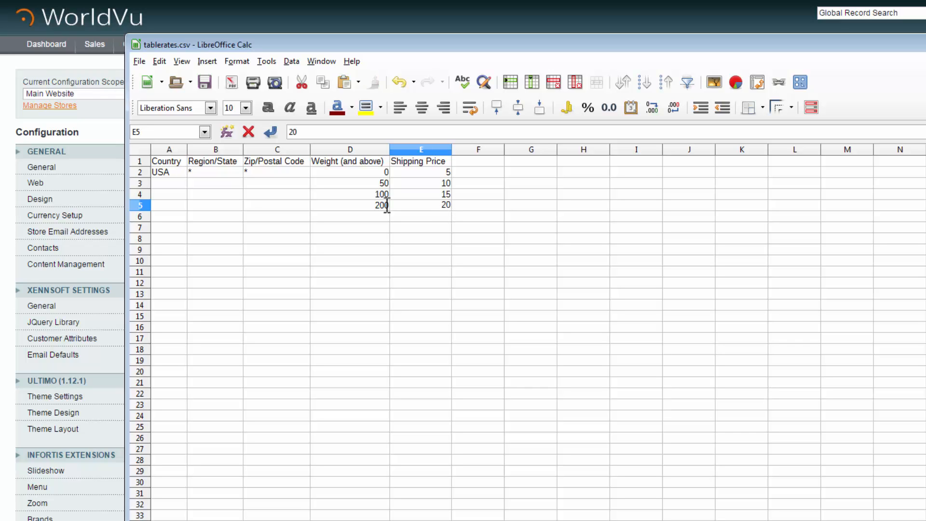
Step: Copy the country, region and postal code values from row 2 into rows 3, 4 and 5
drag(157, 173, 255, 174)
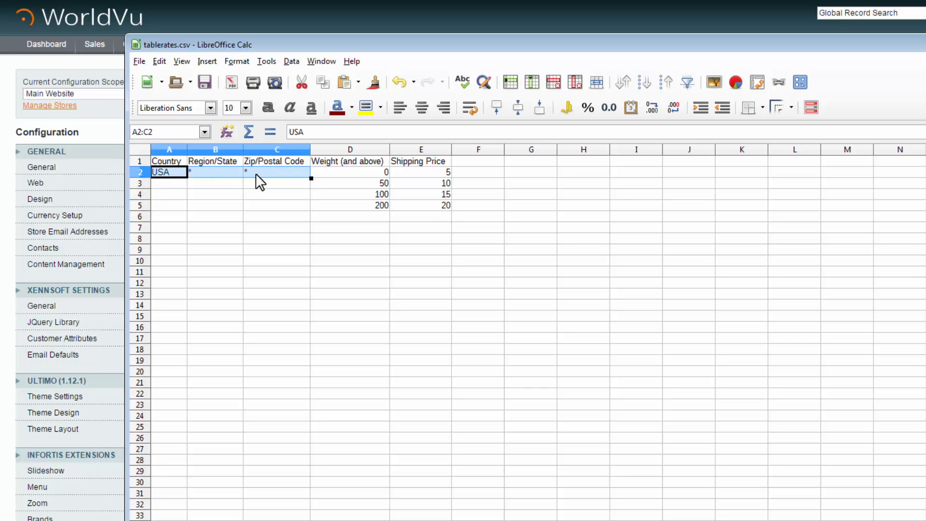
key(ctrl+c)
click(175, 184)
key(ctrl+v)
click(170, 193)
key(ctrl+v)
click(163, 204)
key(ctrl+v)
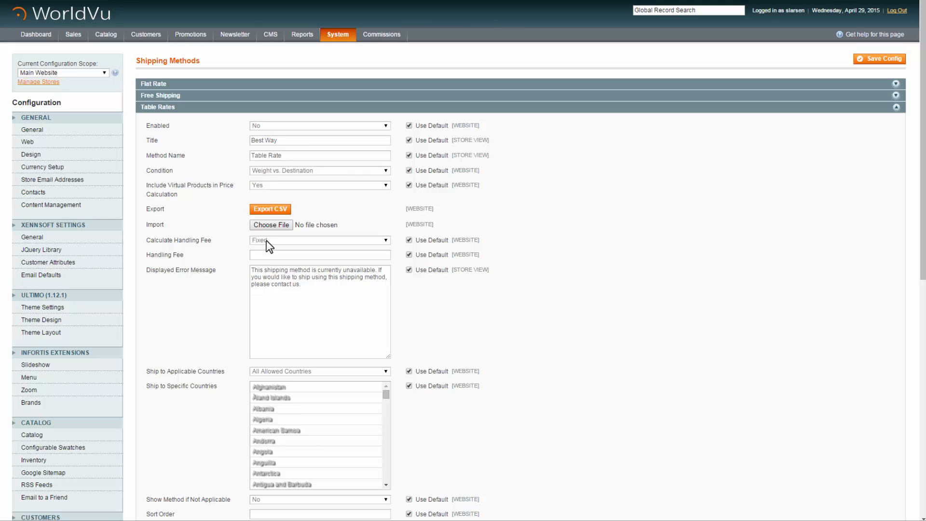
scroll(262, 267, down, 1)
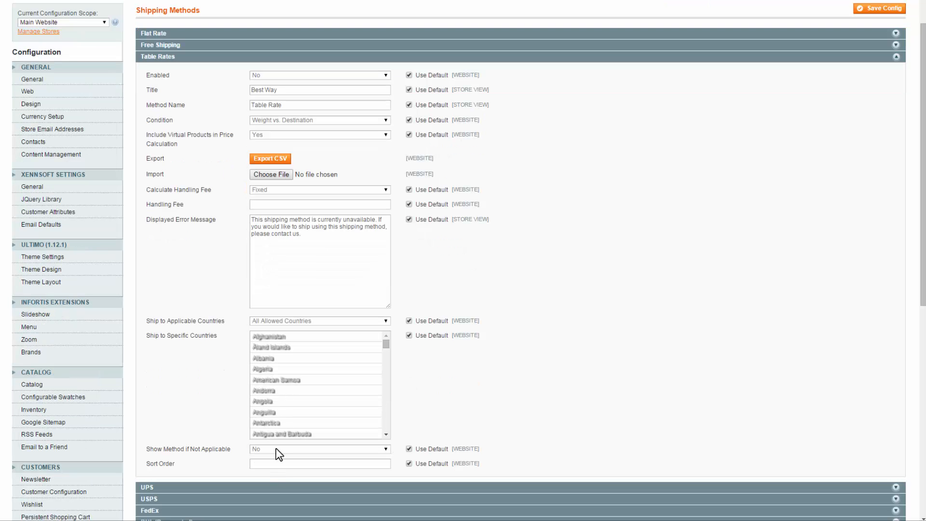